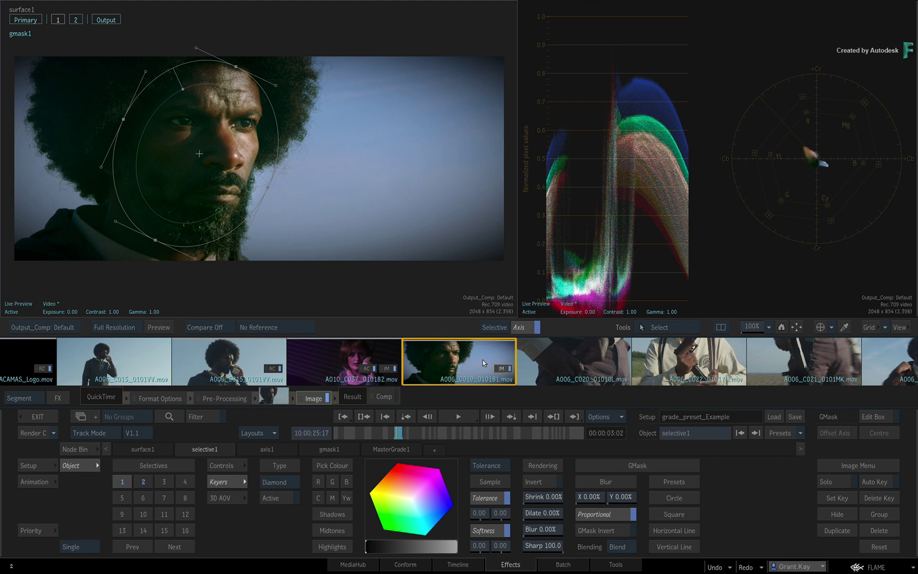
Show the Explorer beside the viewers, hiding and revealing it twice to end with it displayed.
click(877, 566)
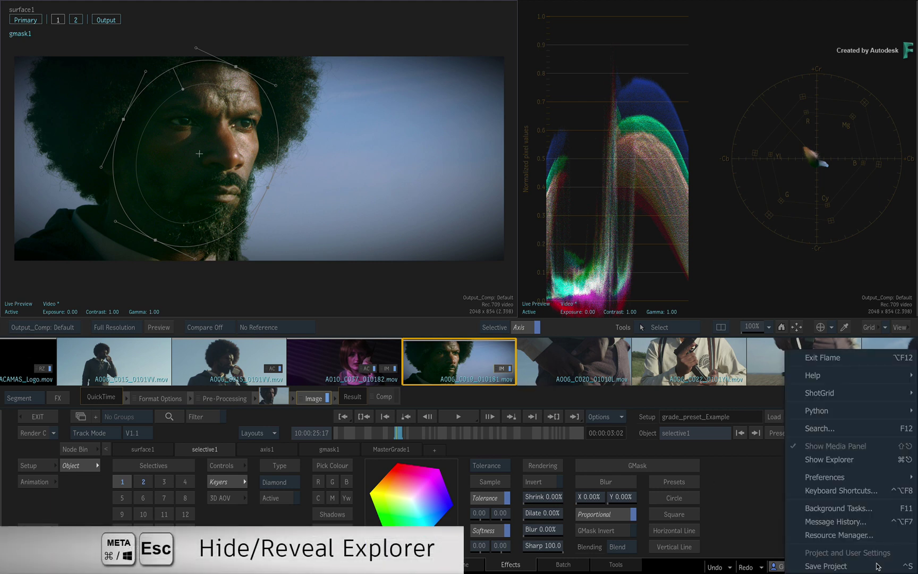
click(876, 460)
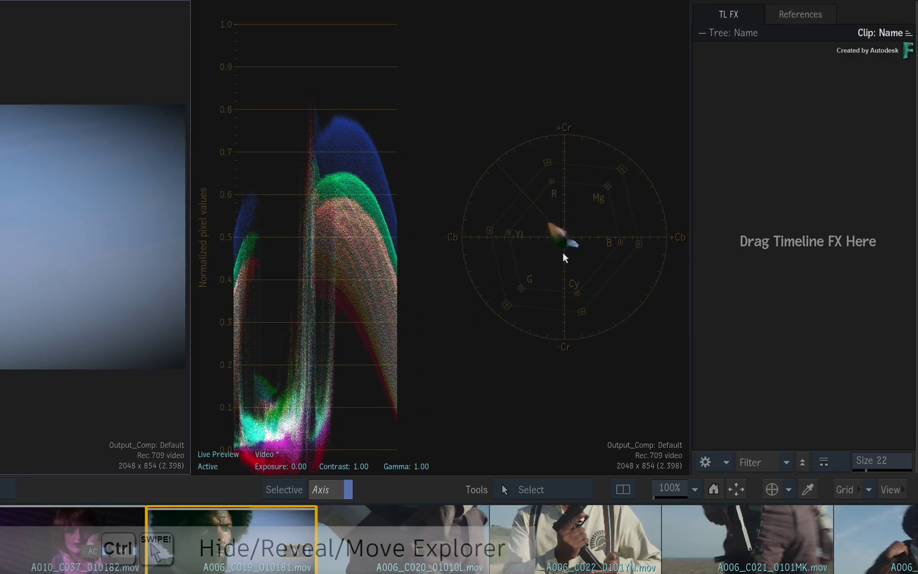
scroll(916, 265, right, 3)
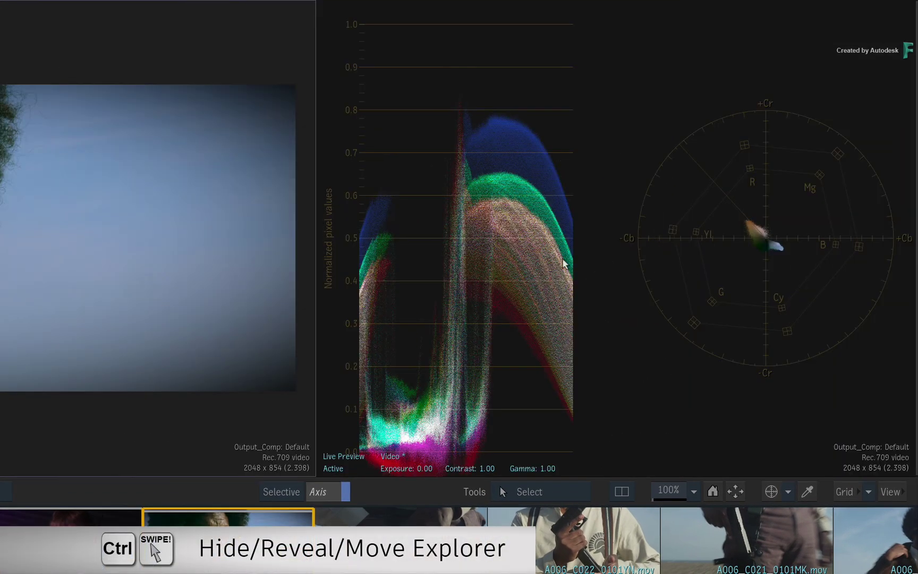
scroll(850, 256, left, 3)
scroll(571, 261, right, 3)
scroll(839, 271, left, 3)
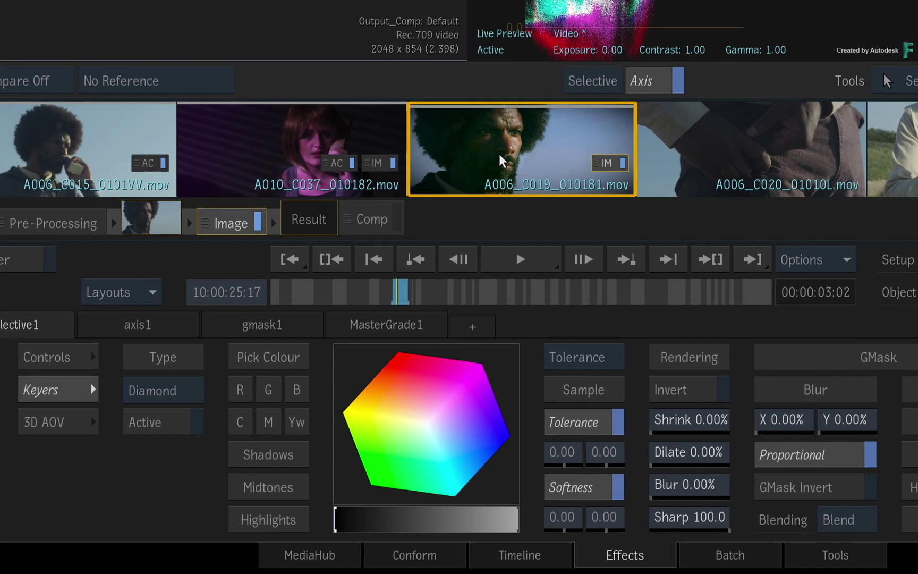
Save the Image effect of shot A006_C019_010181 to the Explorer's top level and name it "my grade".
key(ctrl+super+z)
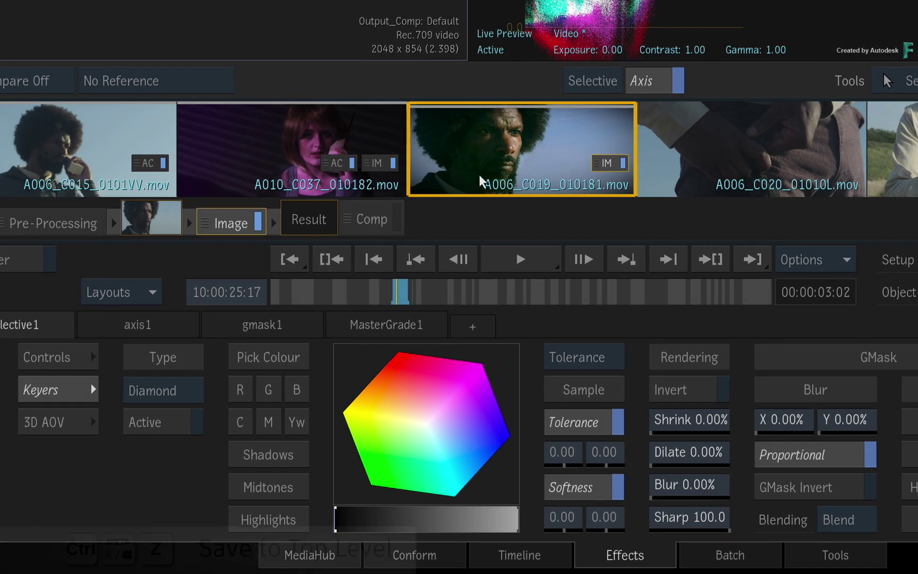
right_click(239, 226)
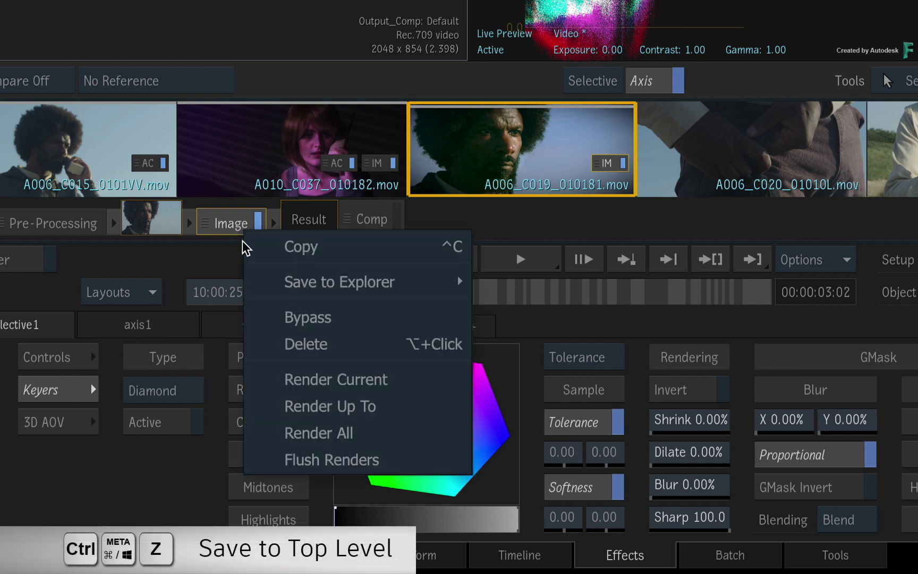
mouse_move(369, 287)
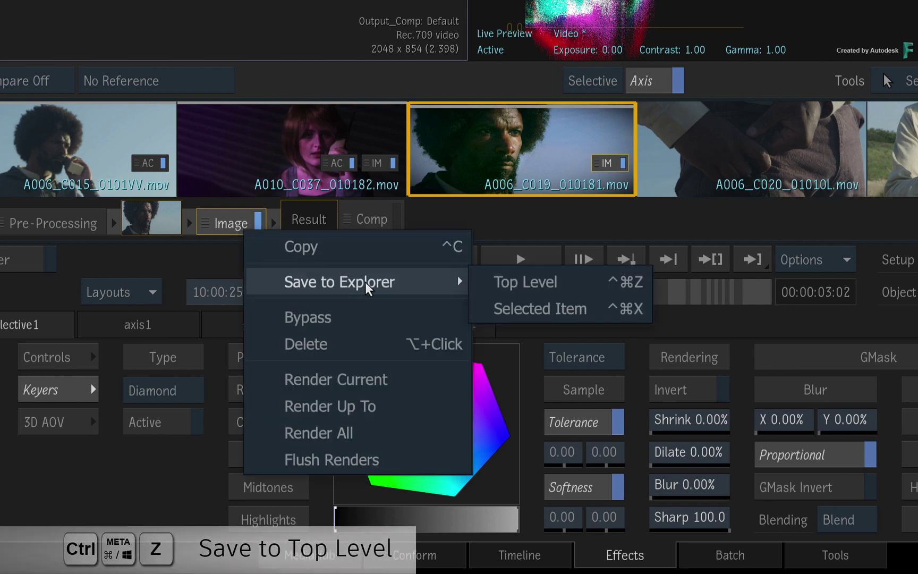
click(508, 281)
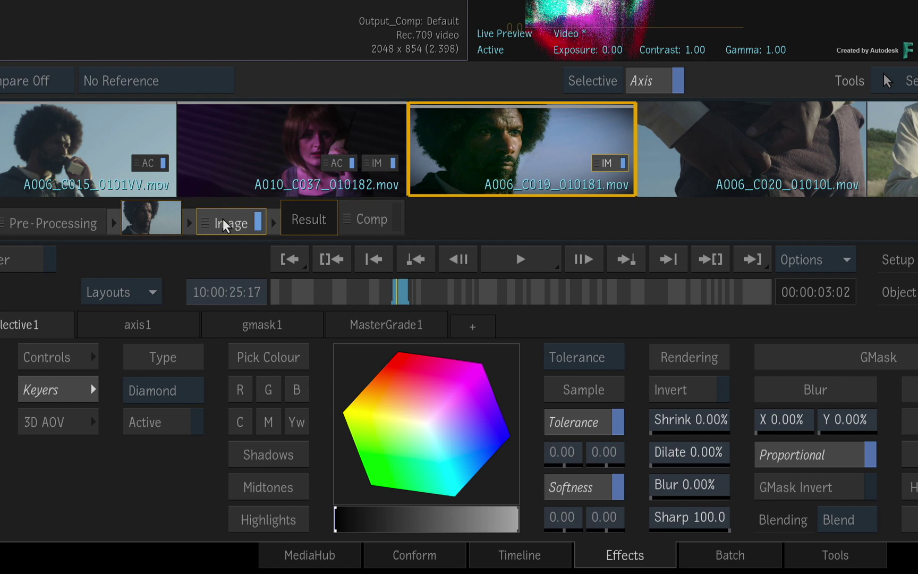
drag(228, 223, 709, 168)
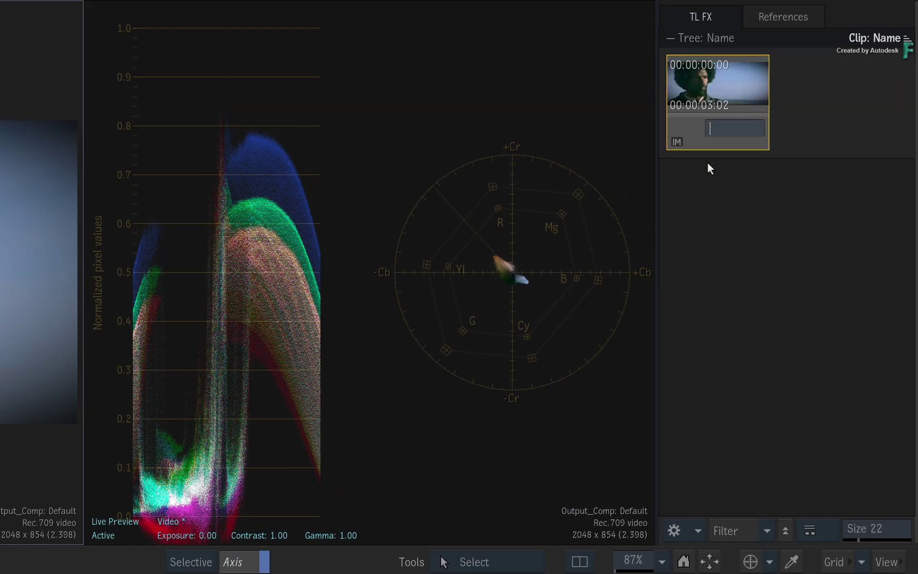
text(my grade)
key(Return)
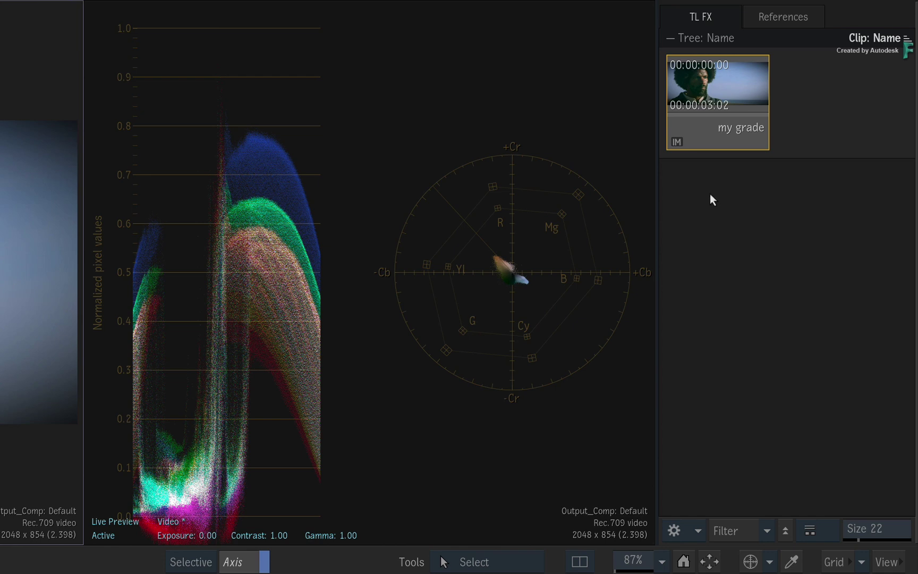
right_click(711, 187)
mouse_move(711, 206)
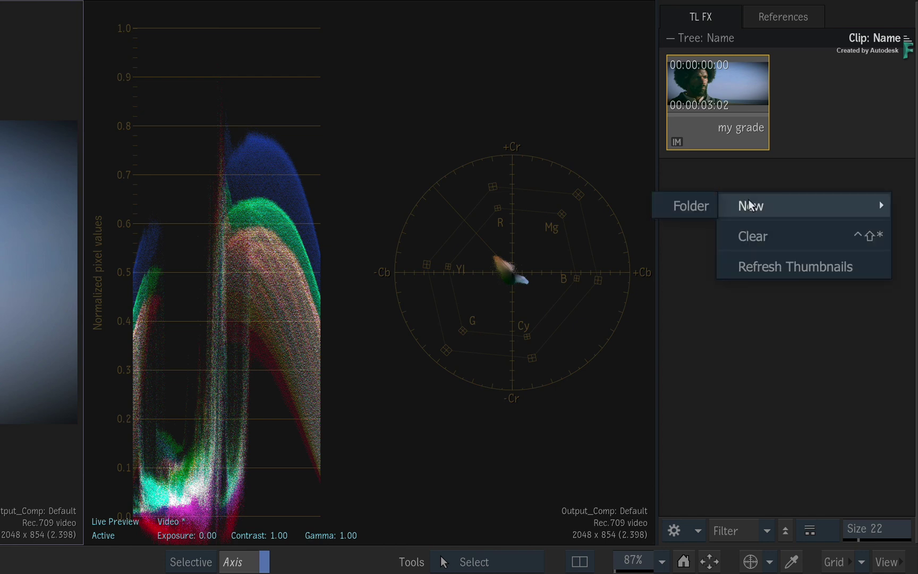
click(691, 279)
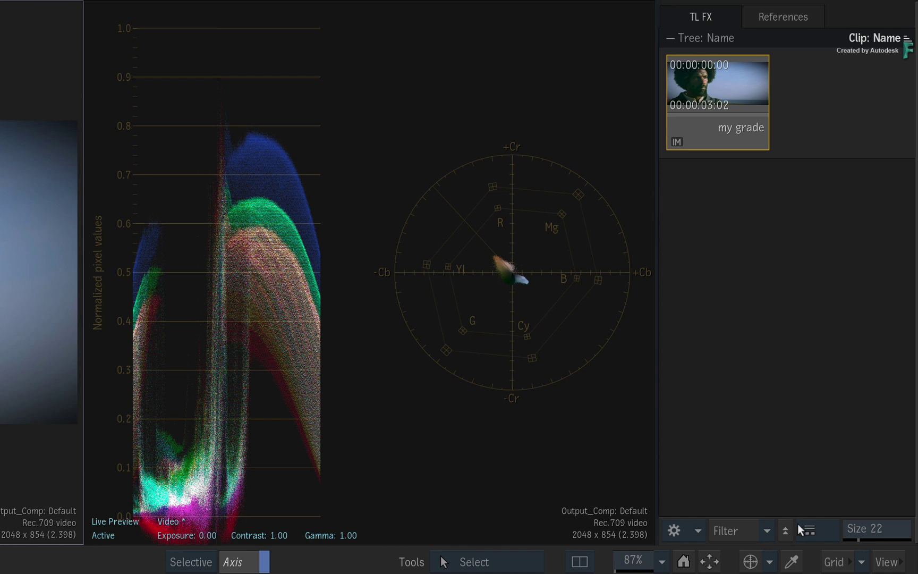
click(786, 530)
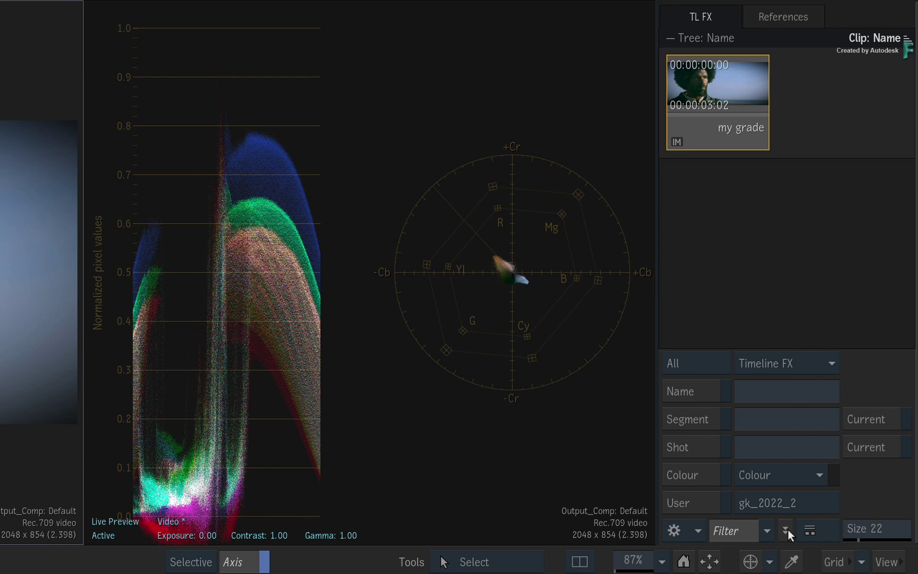
click(786, 530)
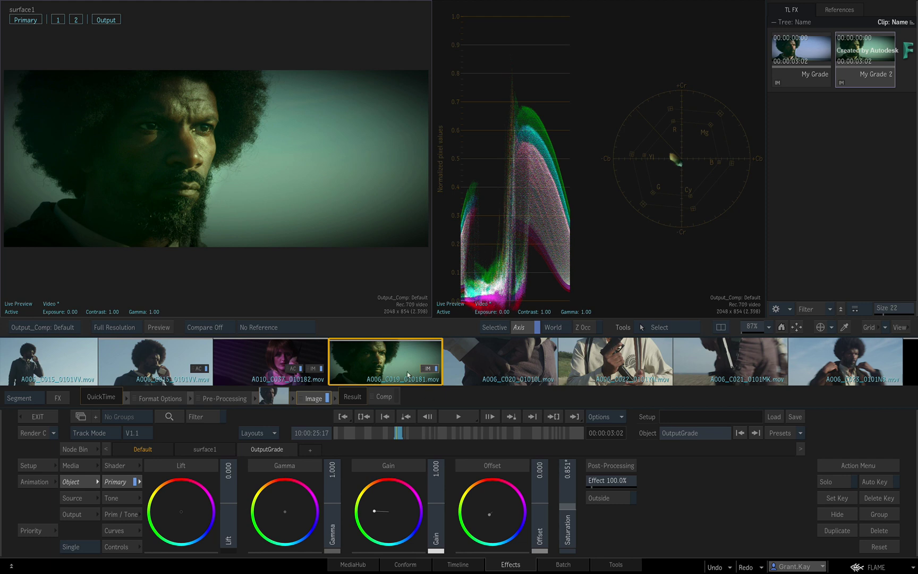
Apply the saved My Grade 2 to the closer phone-call shot, the second A006_C015_0101VV segment.
scroll(407, 367, left, 3)
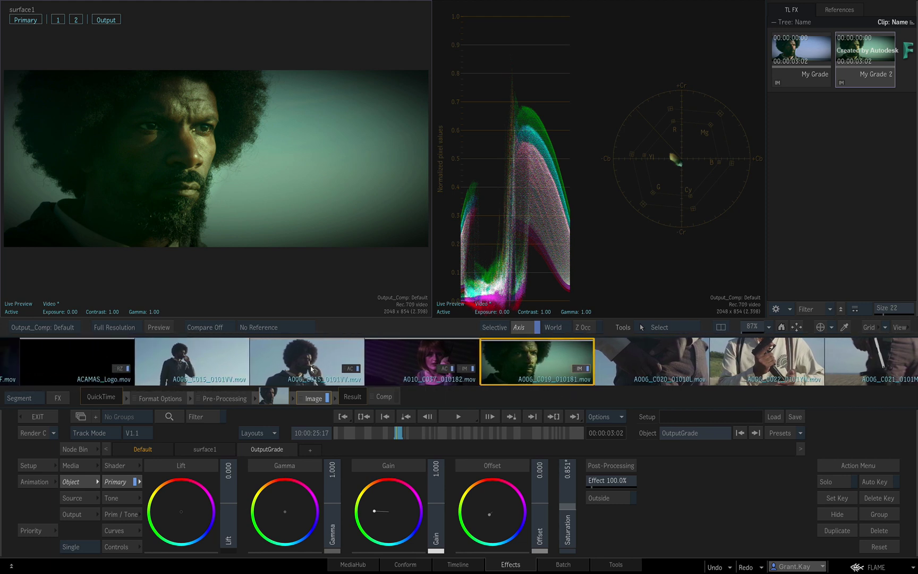
click(312, 368)
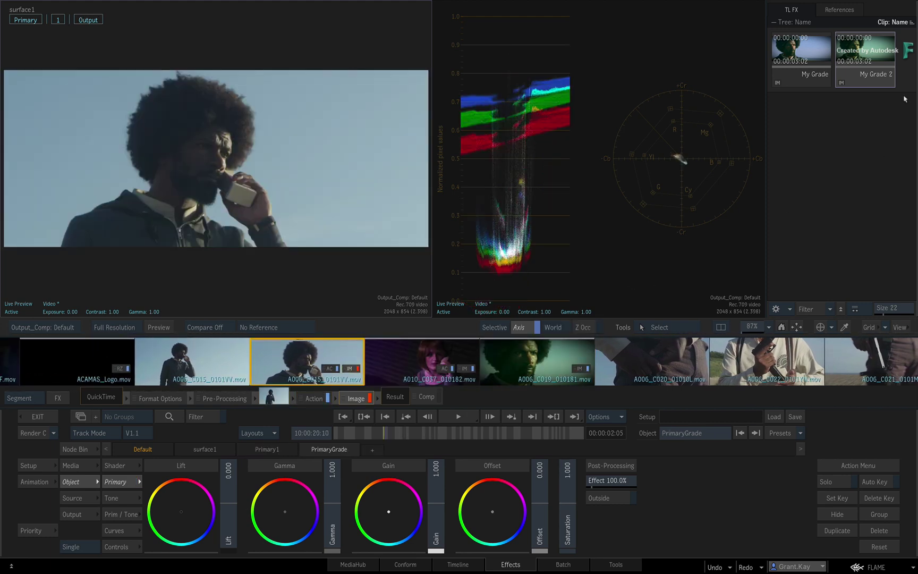
click(869, 54)
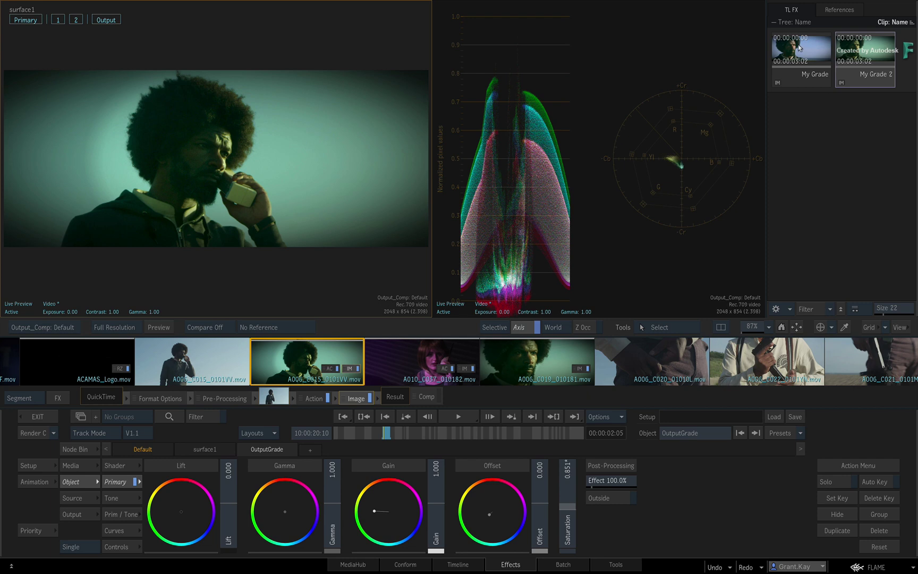
Try My Grade on the closer phone-call shot, replacing its current grade, and put My Grade 2 back on.
drag(800, 49, 185, 156)
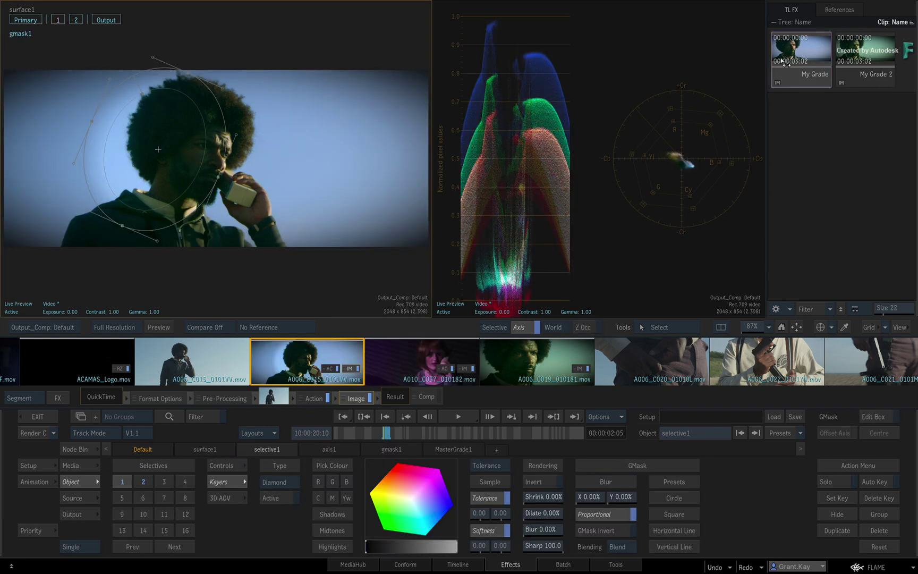
drag(871, 49, 307, 355)
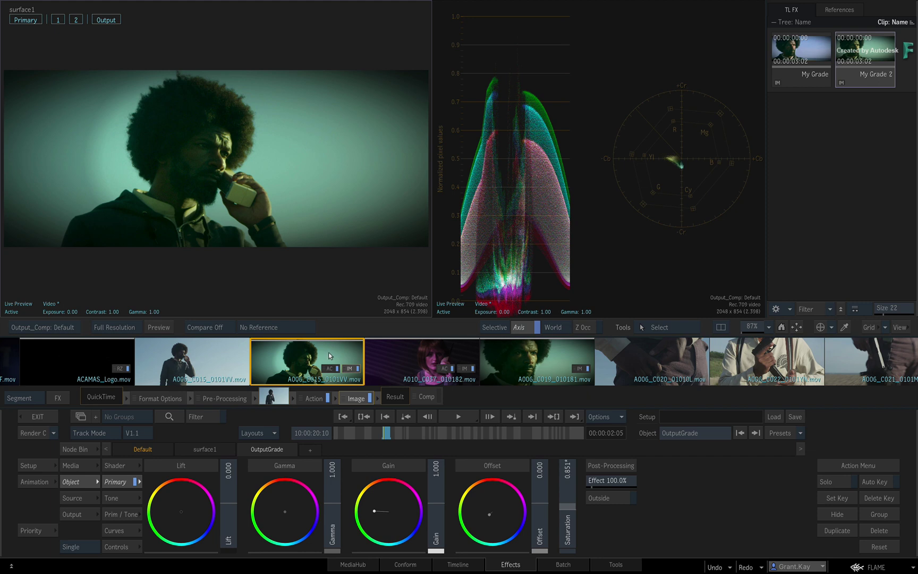
Apply My Grade 2 at once to the first A006_C015 shot and the ungraded A006_C020, C022, C021 and C023 shots.
drag(444, 360, 374, 360)
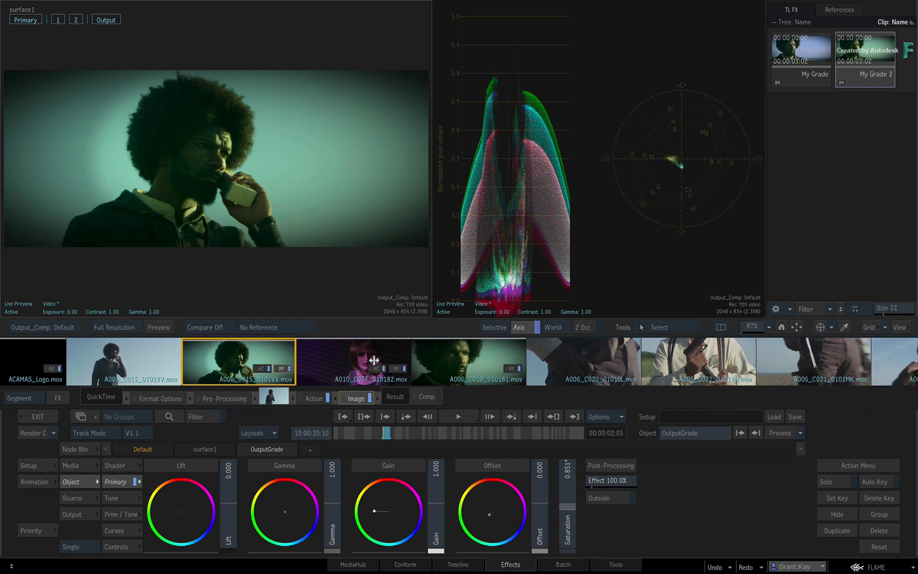
click(150, 357)
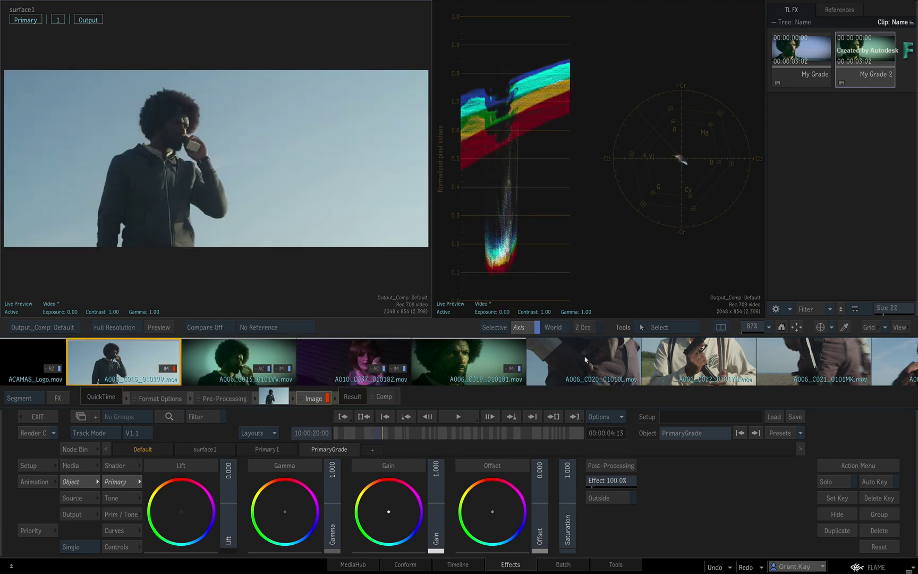
drag(585, 360, 895, 361)
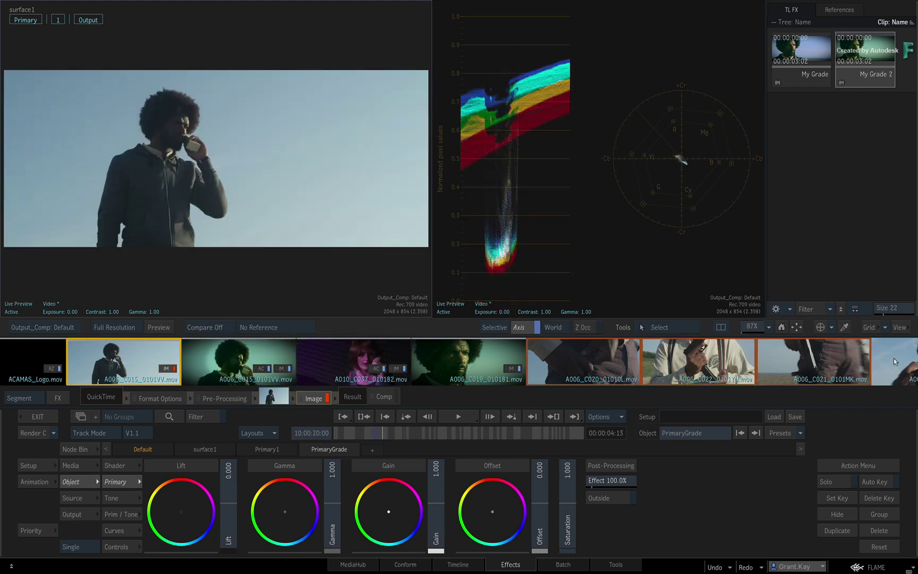
drag(789, 367, 736, 363)
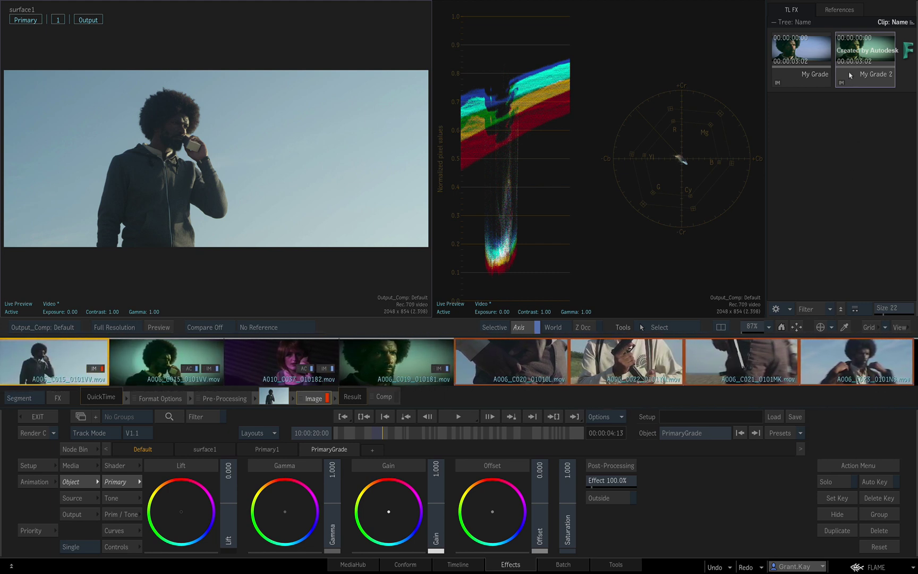
drag(850, 75, 744, 370)
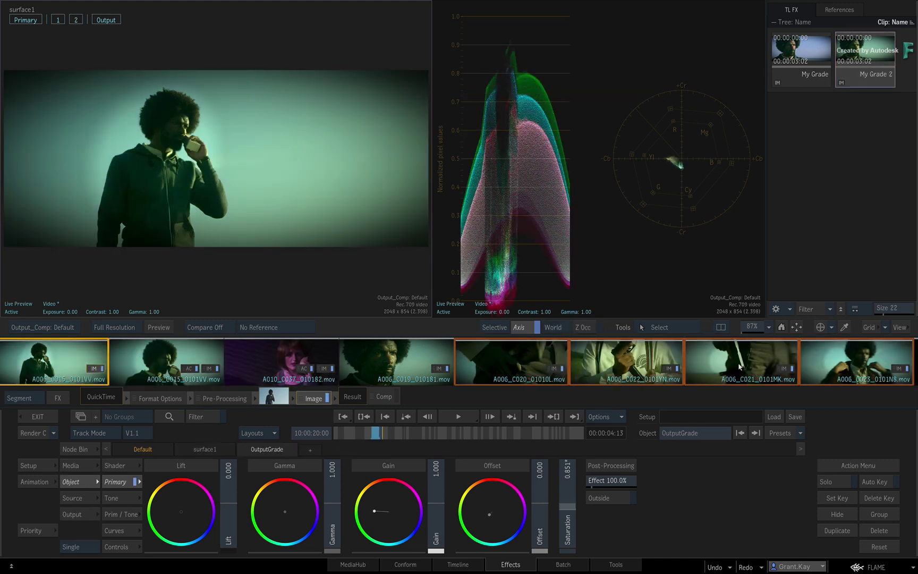
Check the applied grade on shots A006_C022, A006_C021, A006_C023 and the first A006_C015 shot.
click(628, 352)
click(751, 355)
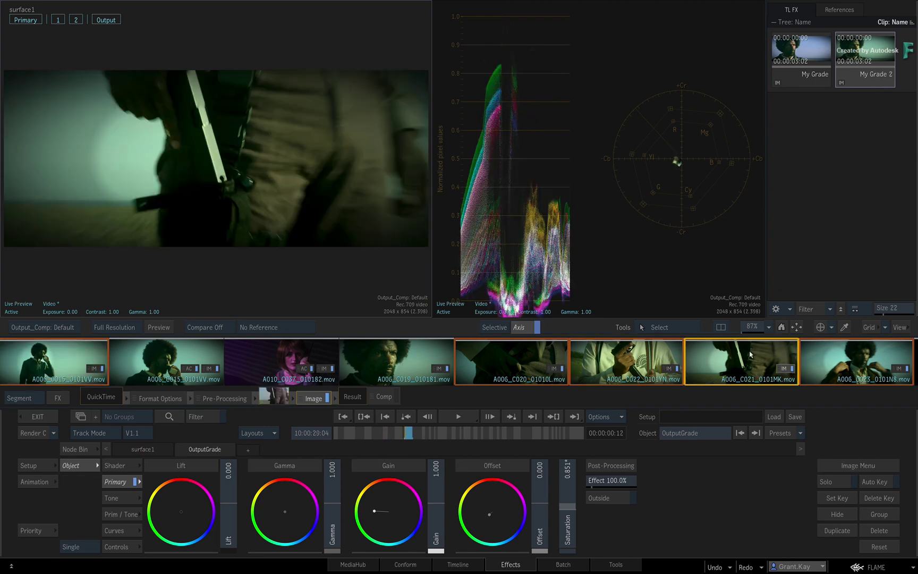
click(860, 351)
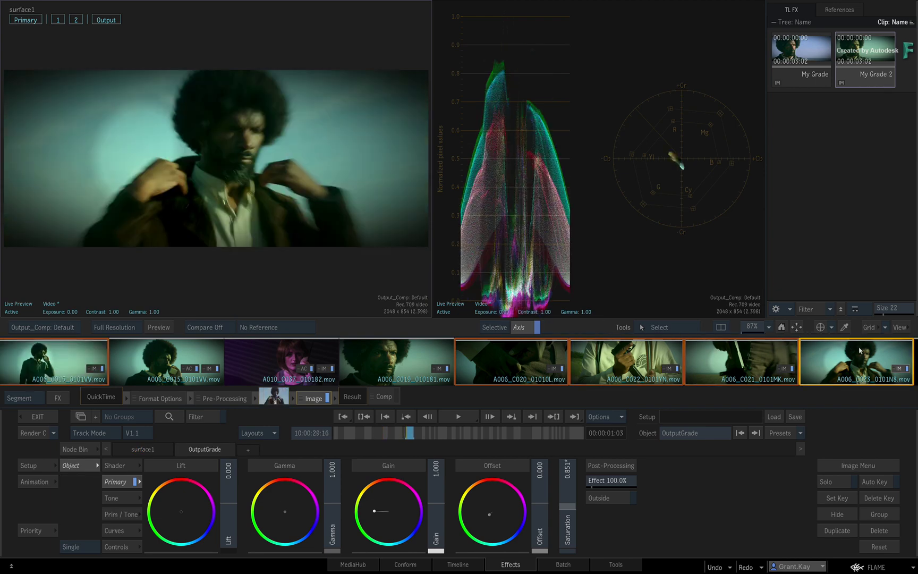
click(763, 360)
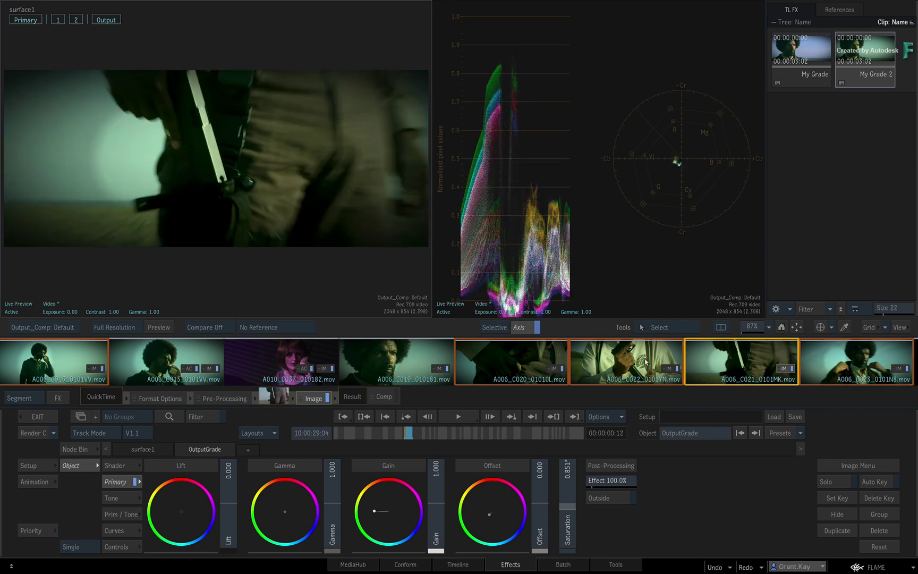
click(646, 361)
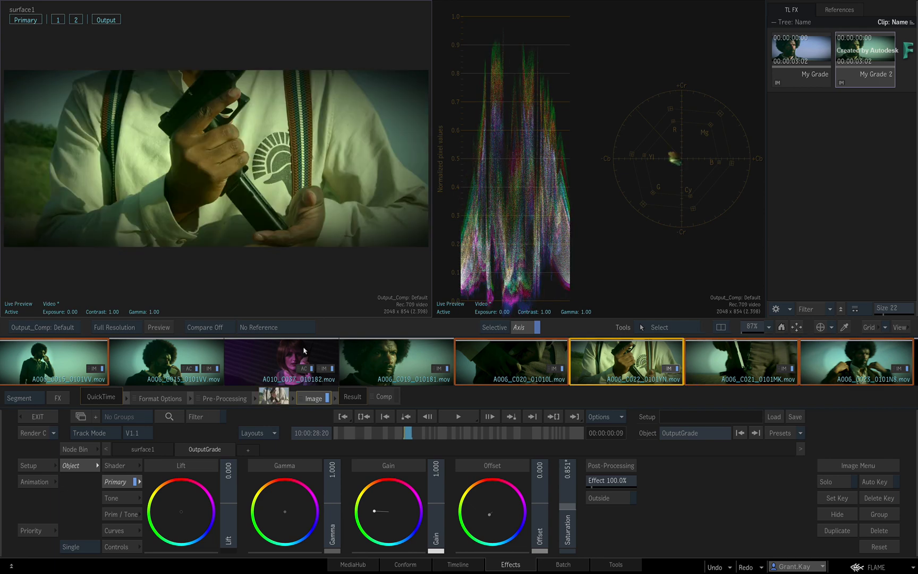
click(48, 366)
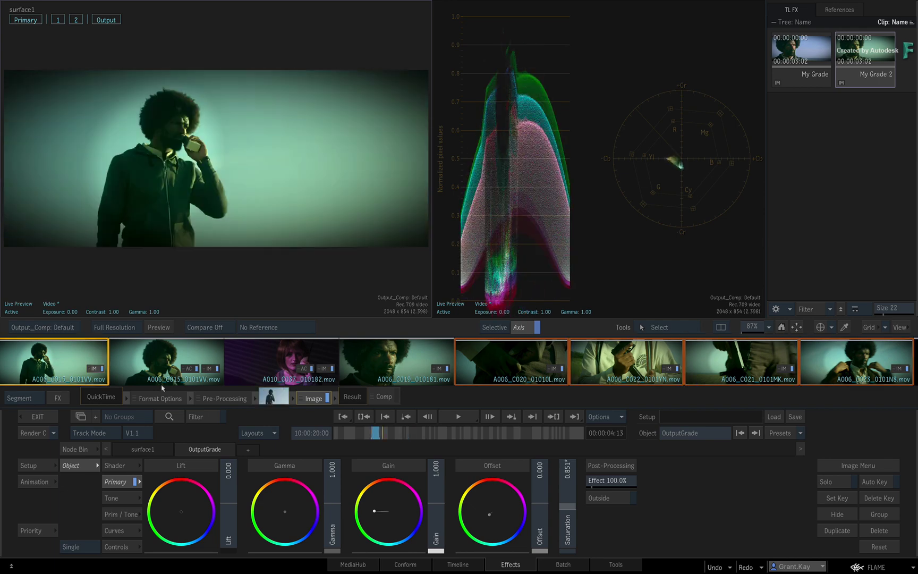
Apply the saved My Grade from the Explorer to the close-up shot A006_C019_010181.
click(392, 359)
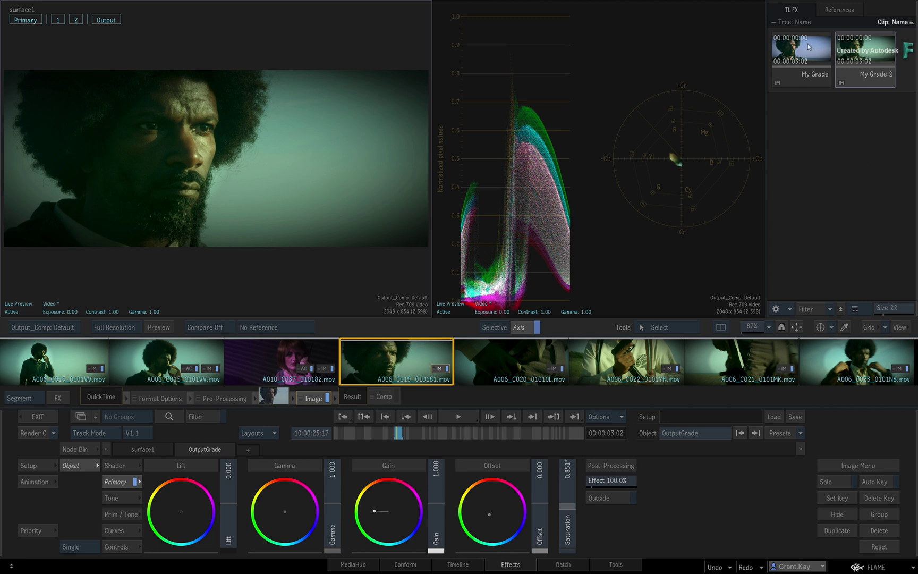
click(801, 79)
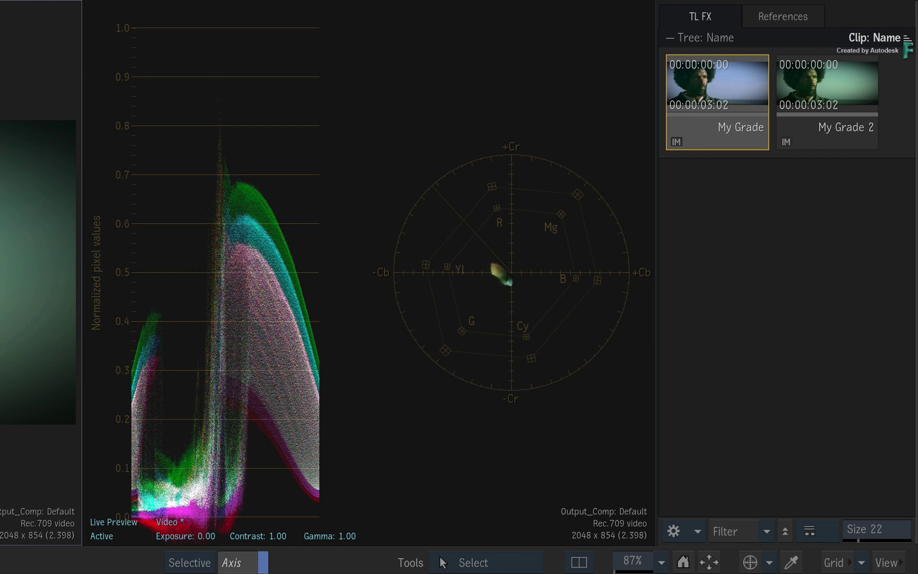
click(827, 114)
click(728, 106)
key(Right)
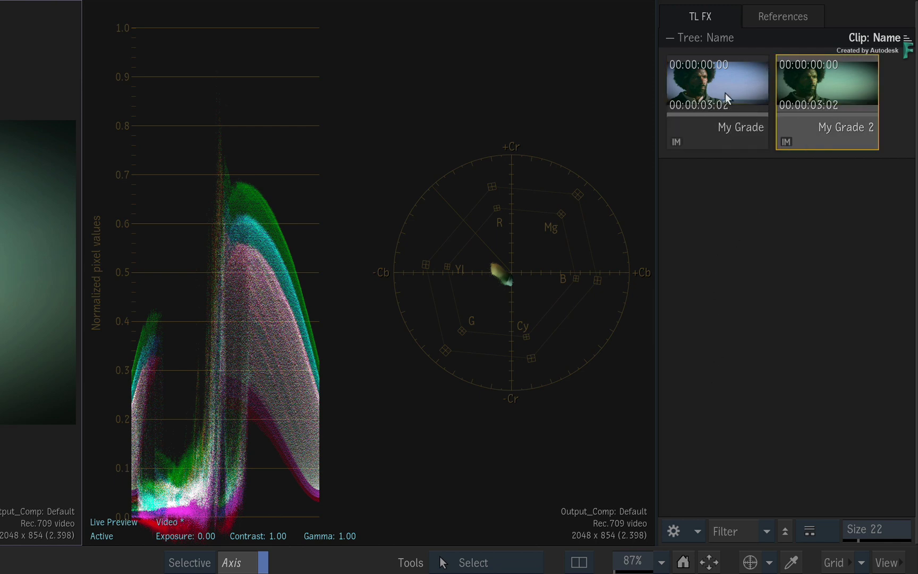
click(714, 94)
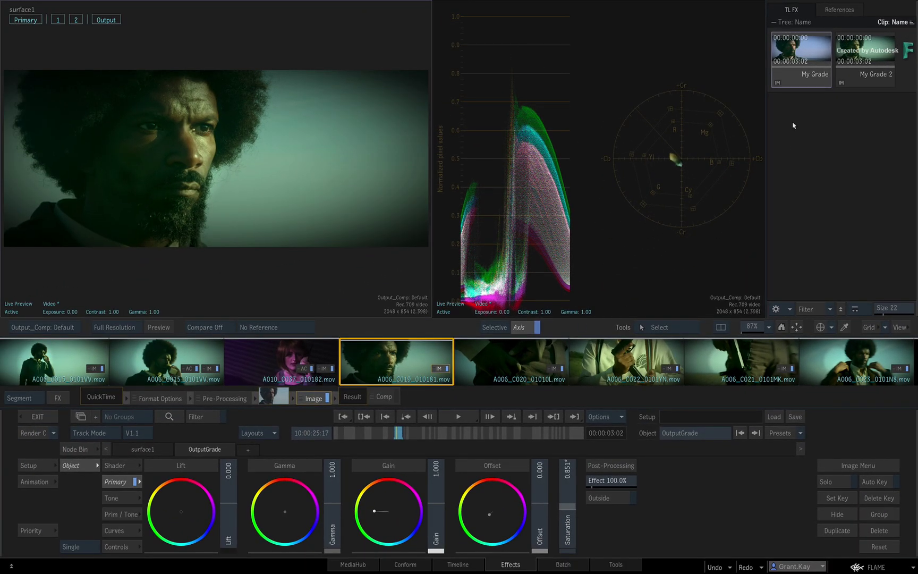
drag(801, 56, 247, 171)
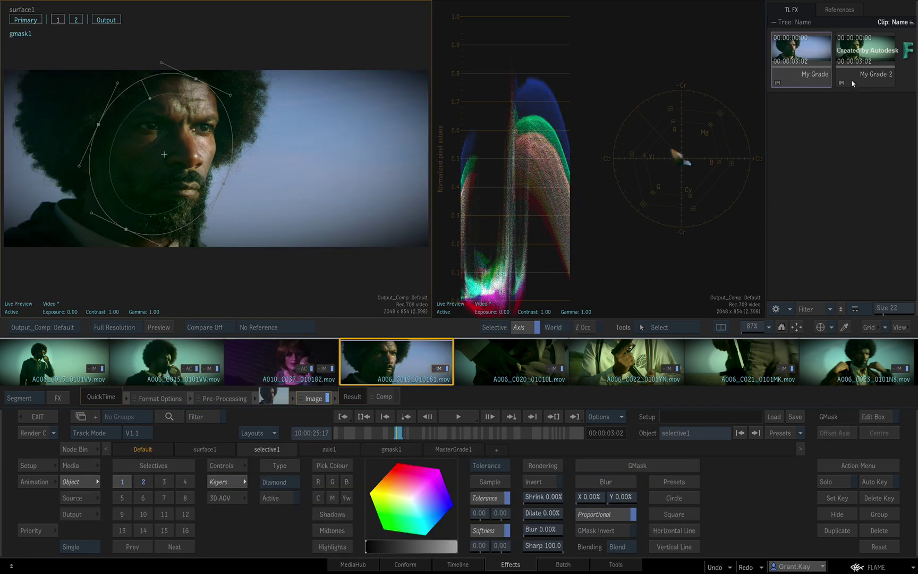
Replace the grade on the A006_C019_010181 close-up with the saved My Grade 2.
click(862, 52)
double_click(862, 52)
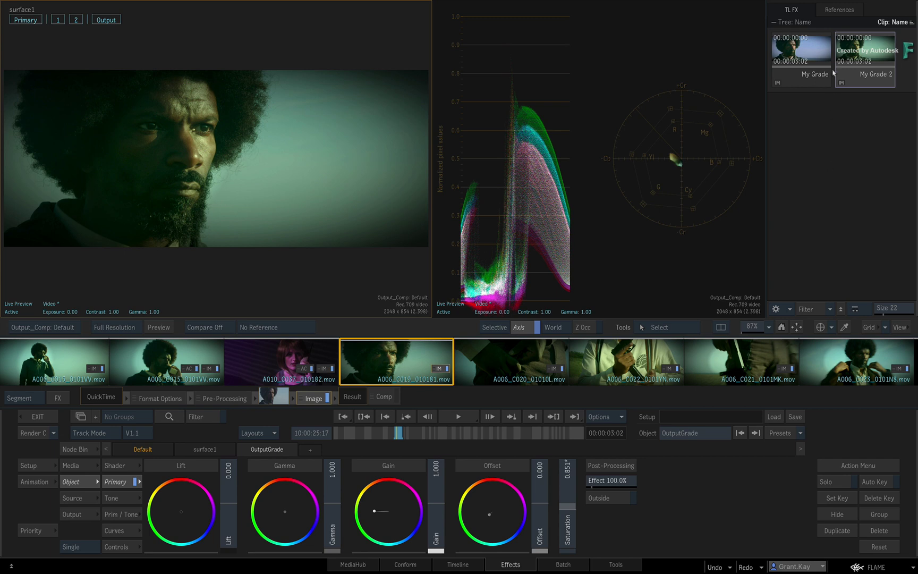
click(810, 57)
click(862, 53)
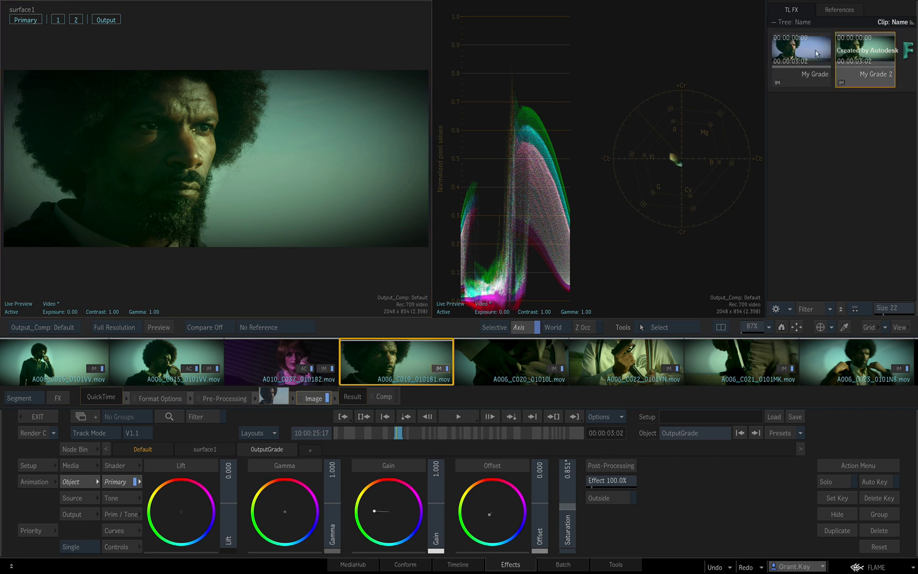
click(812, 53)
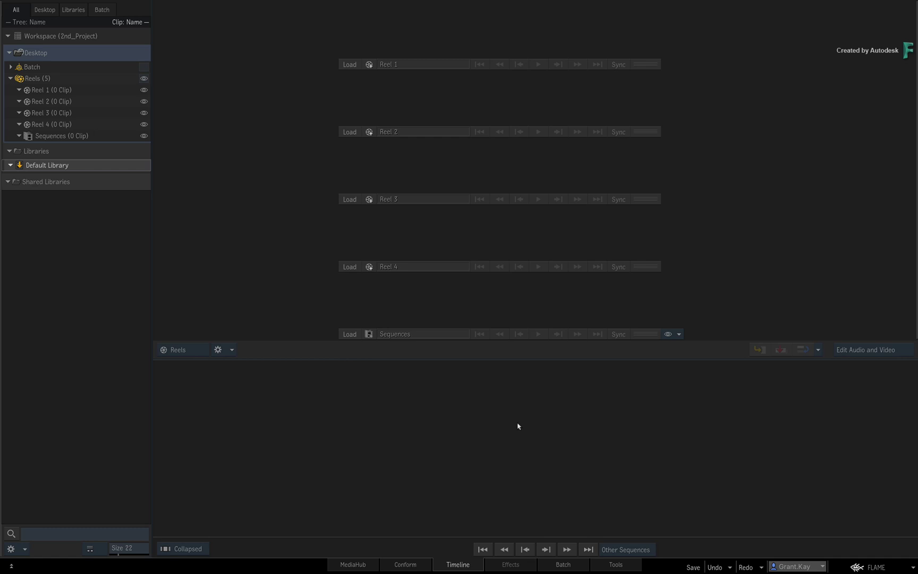
Browse projects in the MediaHub and open the Timeline FX library within the workspace libraries of 1st_Project.
click(361, 565)
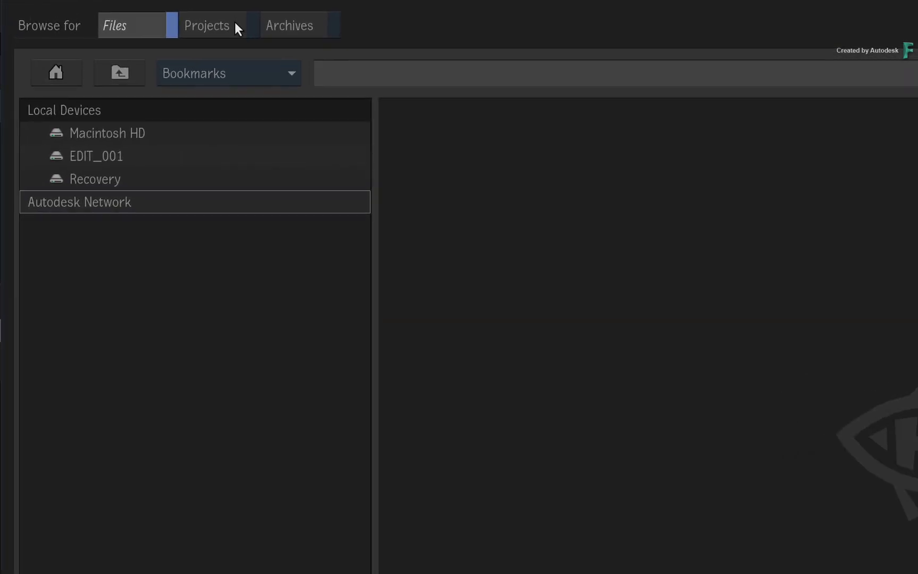
click(236, 24)
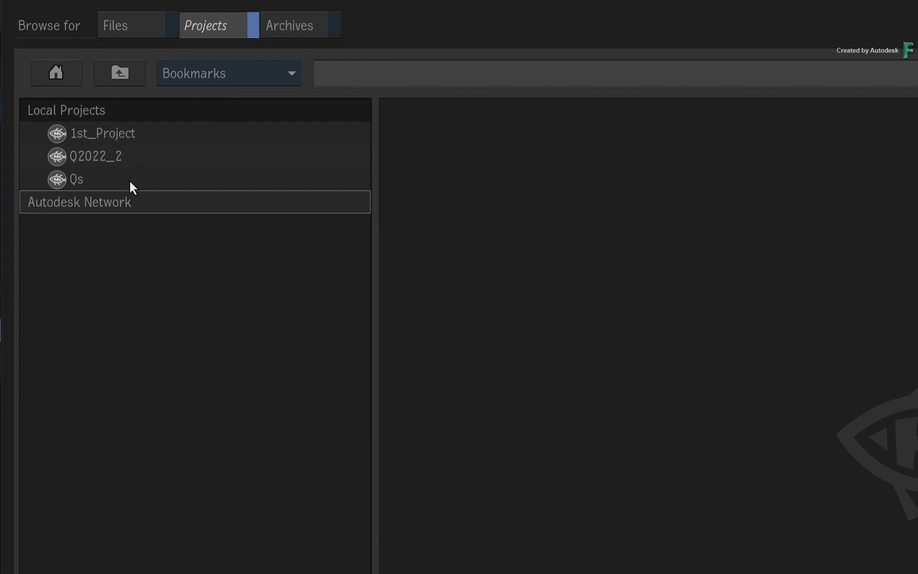
double_click(105, 133)
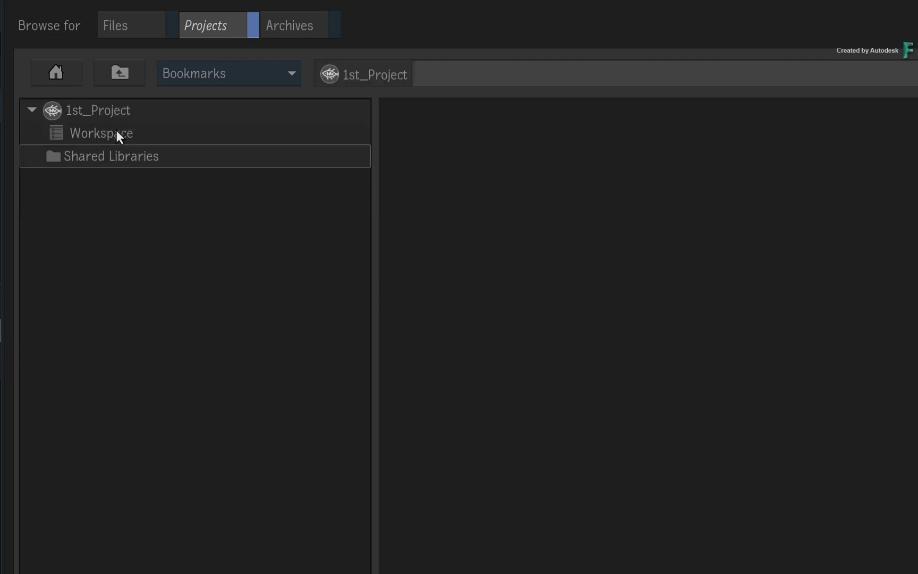
double_click(108, 133)
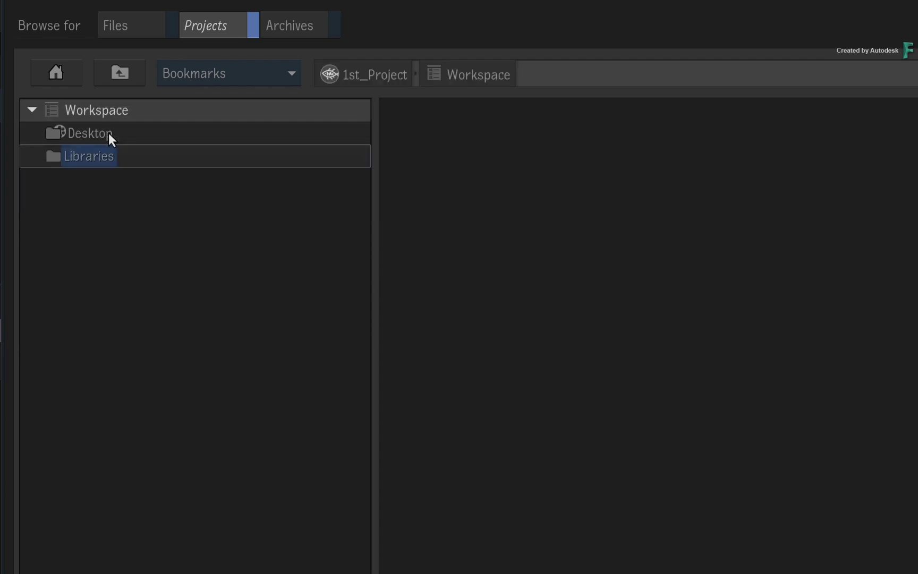
double_click(90, 156)
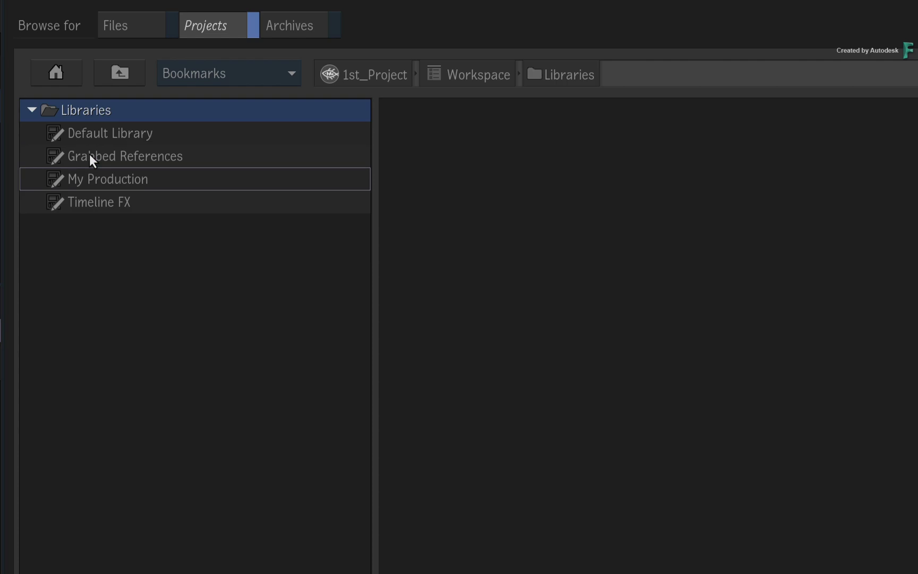
click(156, 202)
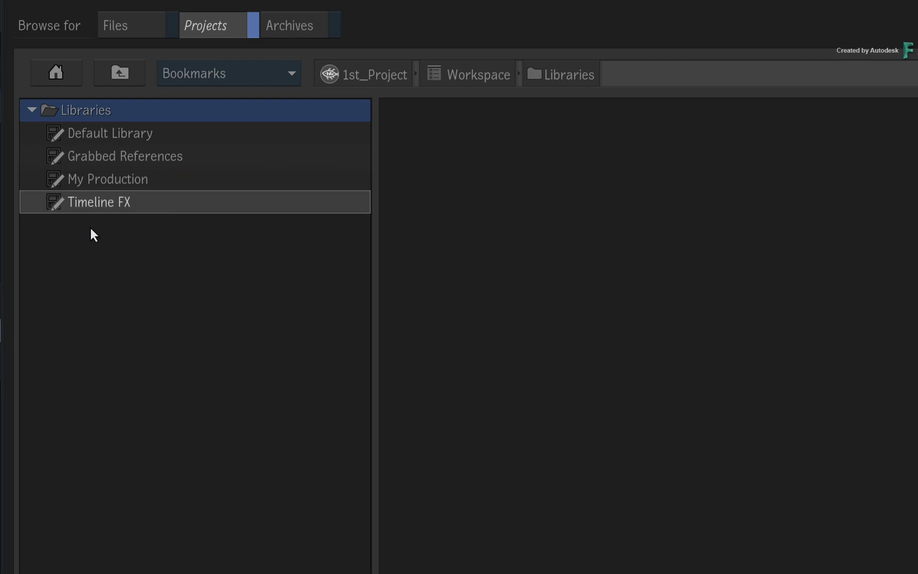
double_click(108, 204)
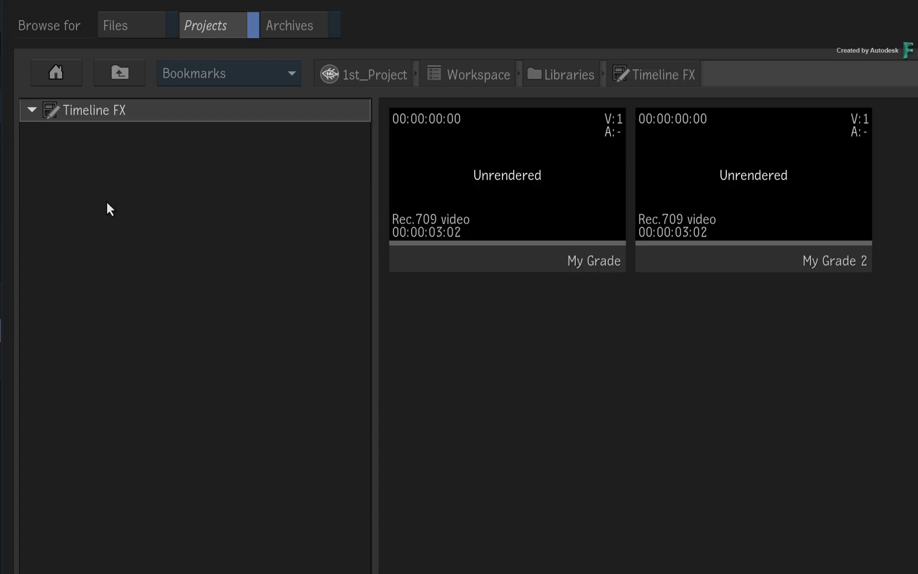
Show the Explorer and copy My Grade and My Grade 2 from 1st_Project's Timeline FX library into its TL FX area.
click(526, 260)
click(680, 260)
click(528, 261)
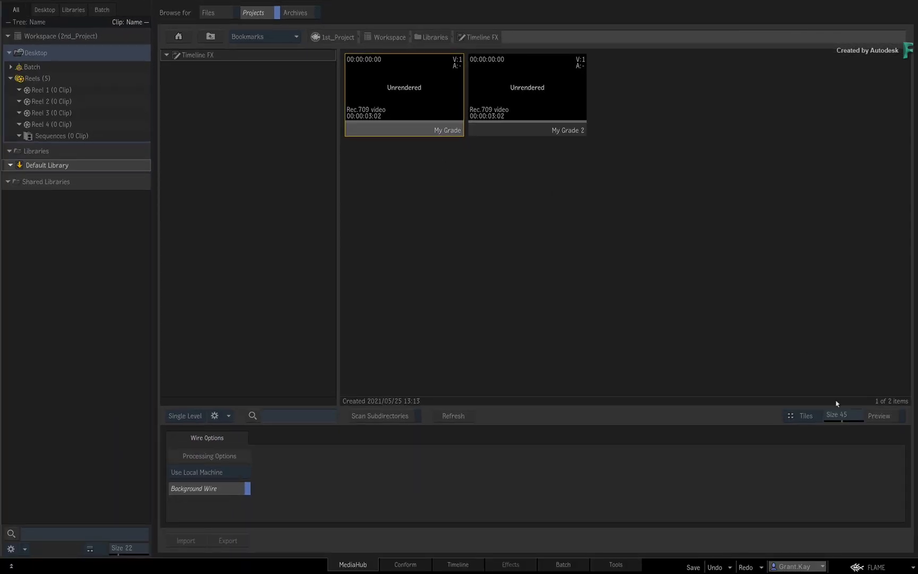
click(886, 571)
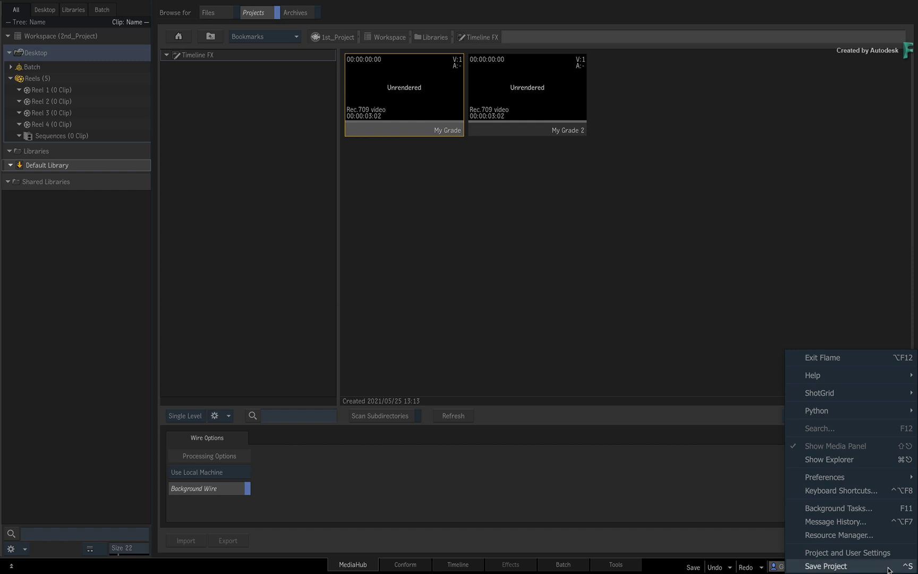
click(871, 464)
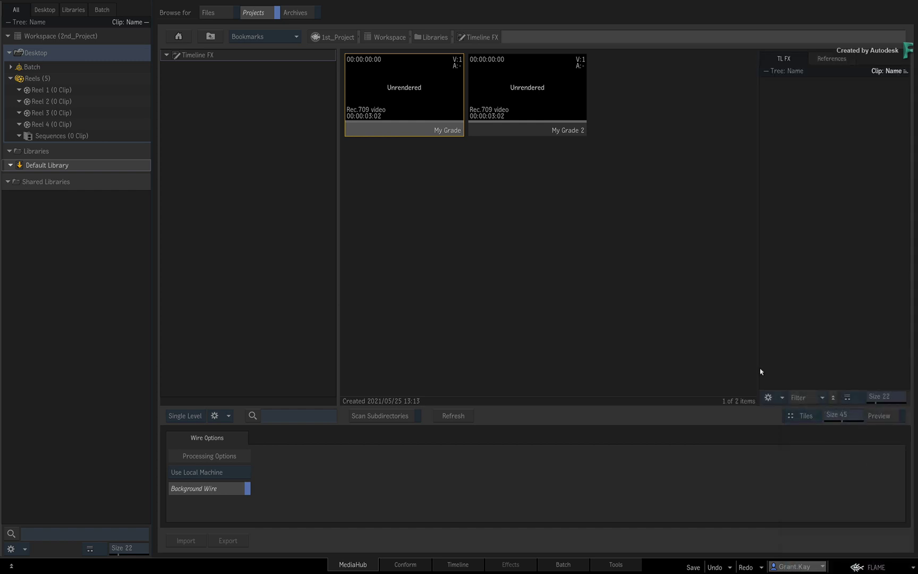
click(529, 134)
drag(529, 135, 805, 146)
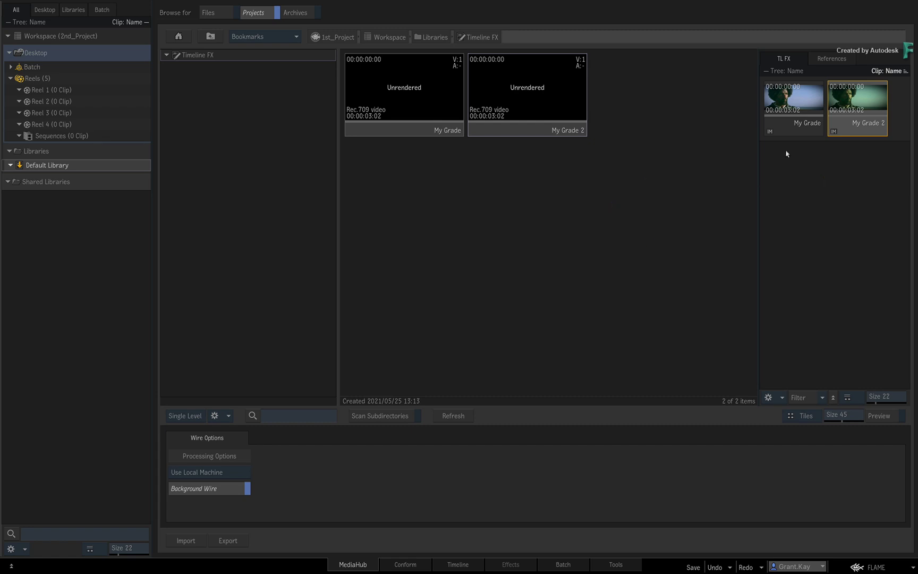
Return to the local projects list and switch the MediaHub to browsing archives.
click(178, 36)
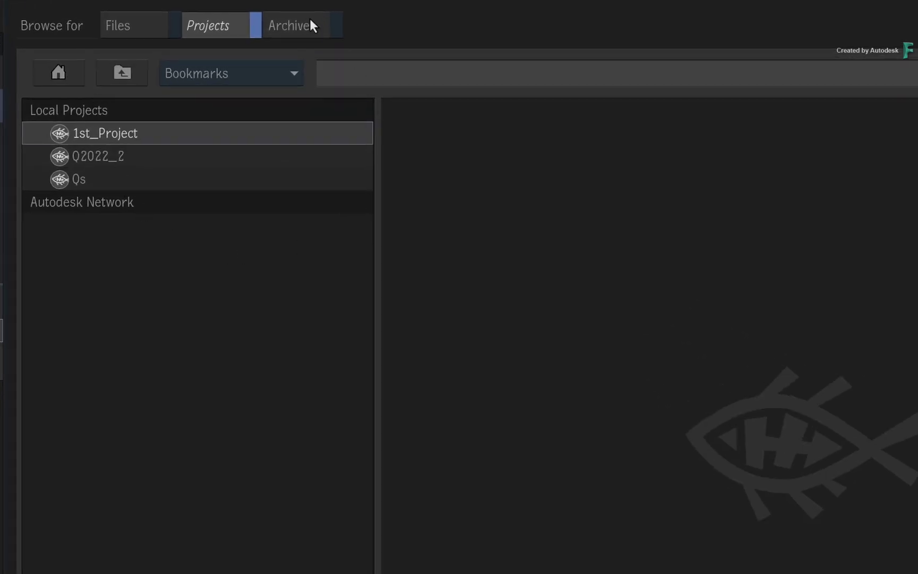
click(310, 22)
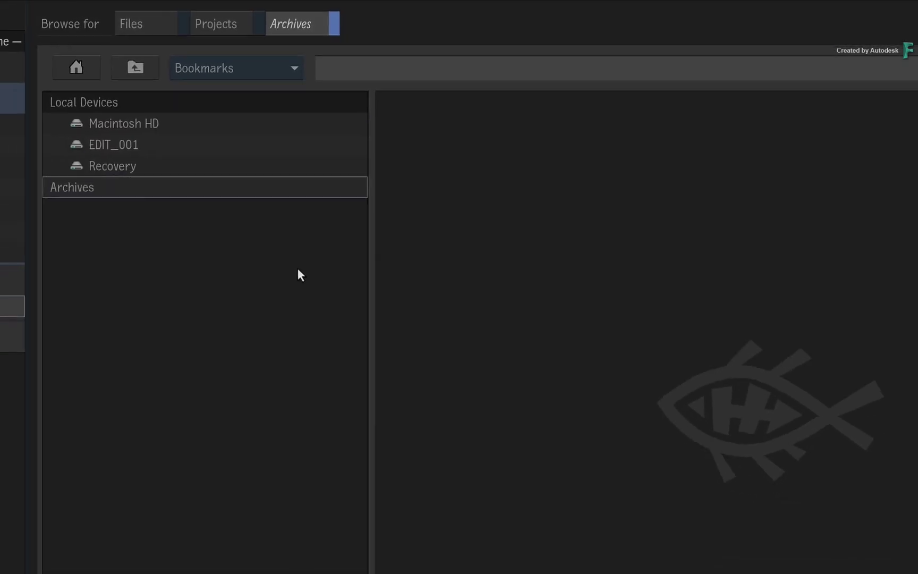